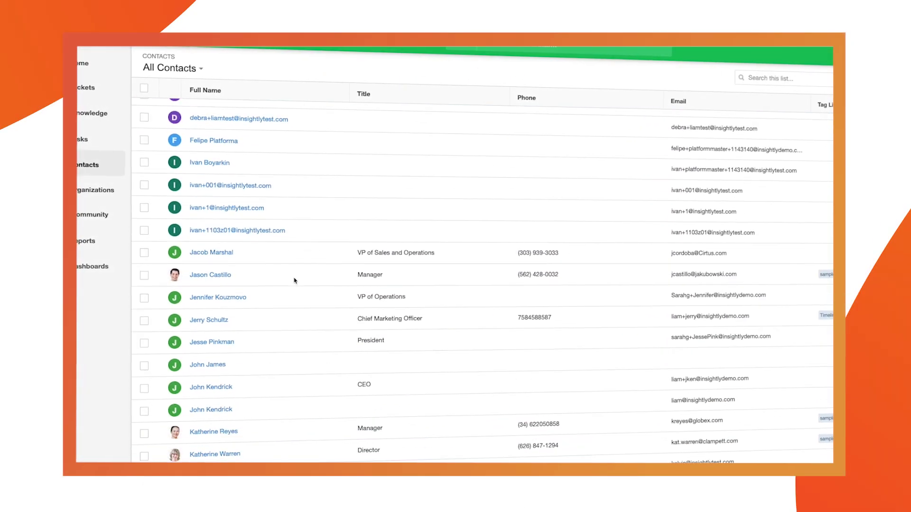
Step: Show the app switcher listing the CRM, Marketing and Service apps
scroll(295, 280, down, 4)
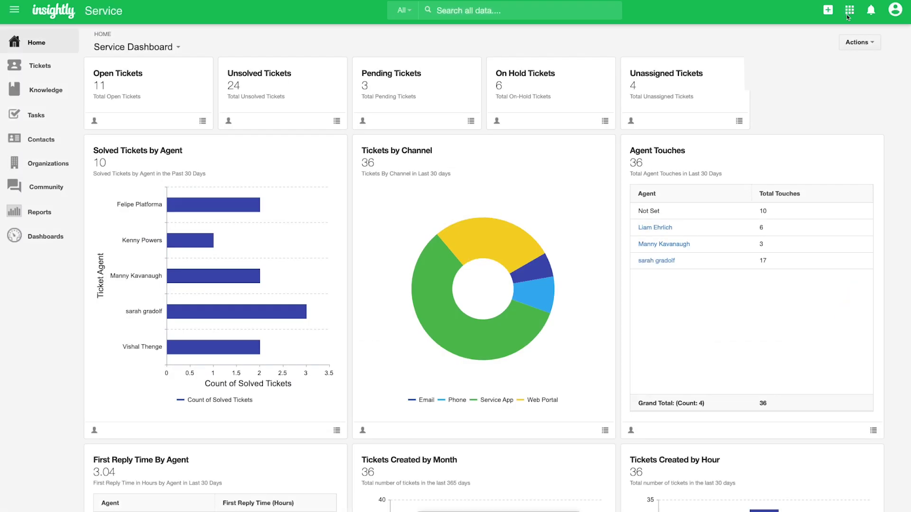
click(847, 15)
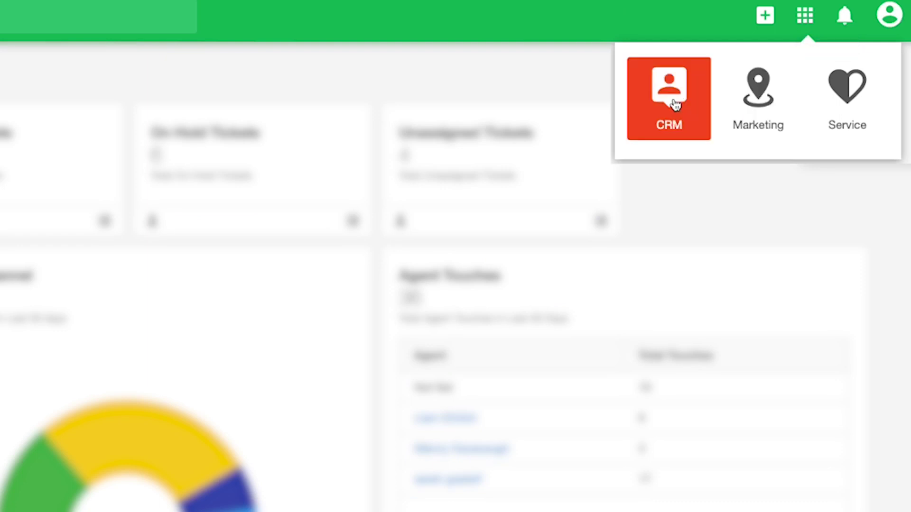
Step: Switch to the Service app and scroll through the dashboard's ticket charts
click(838, 96)
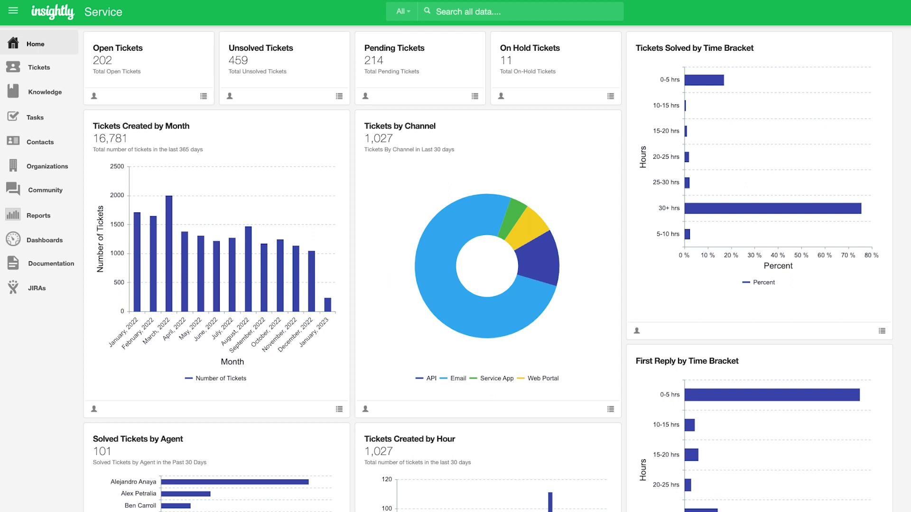
scroll(488, 270, down, 2)
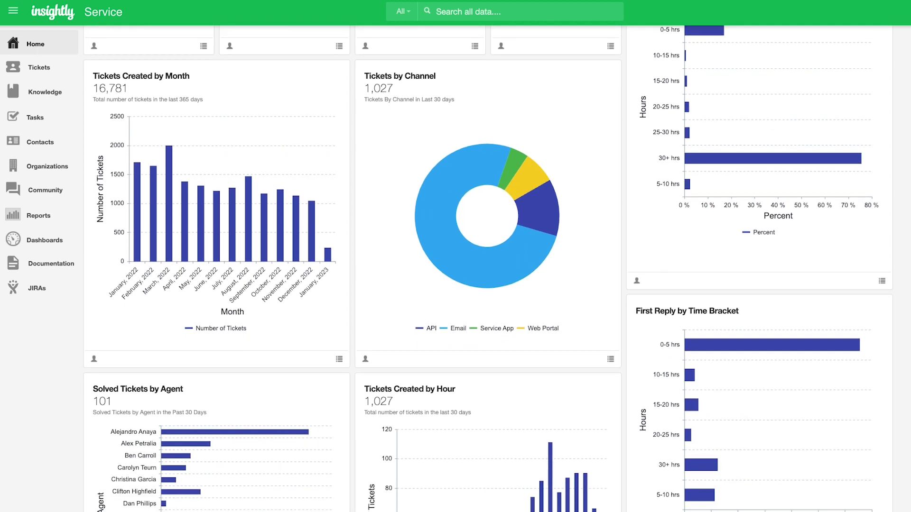
scroll(489, 270, down, 3)
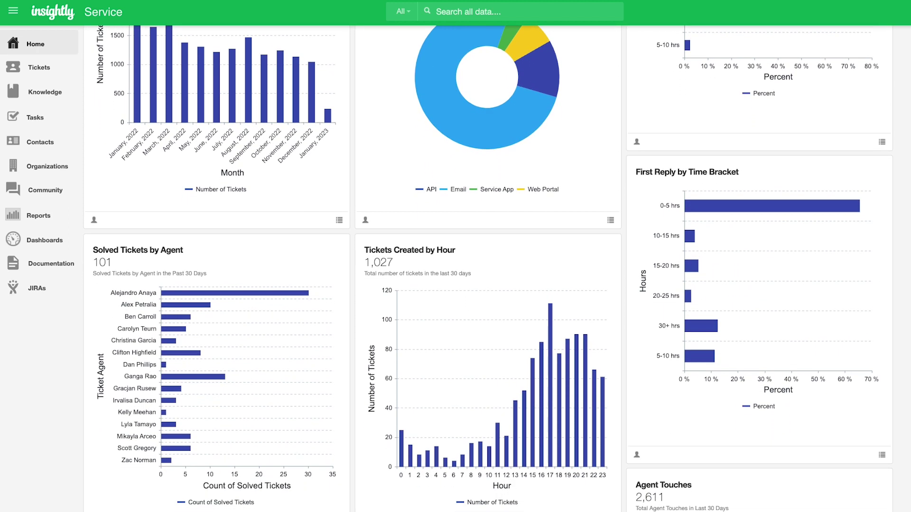
scroll(489, 269, down, 3)
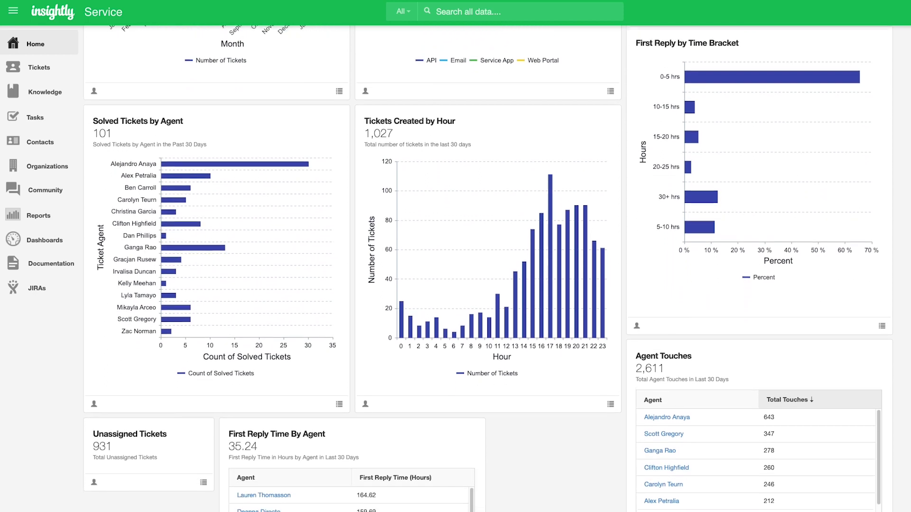
scroll(489, 269, down, 3)
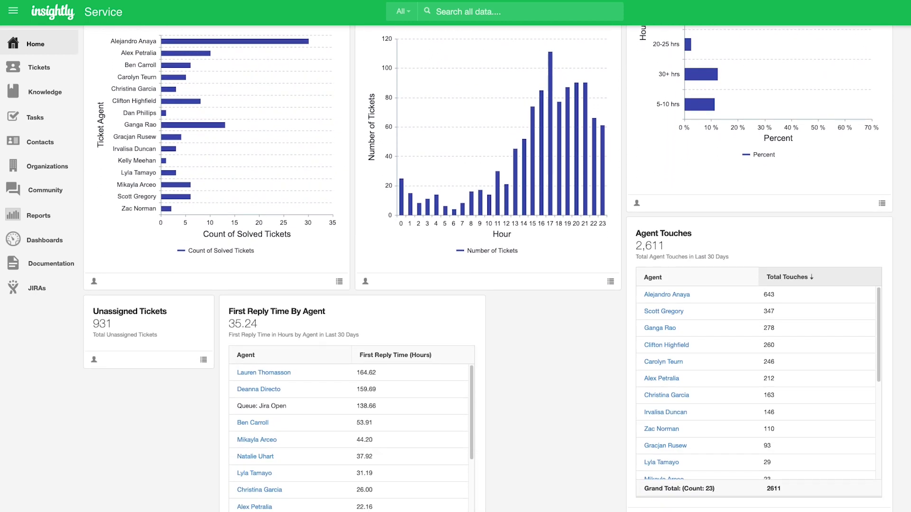
scroll(488, 270, down, 3)
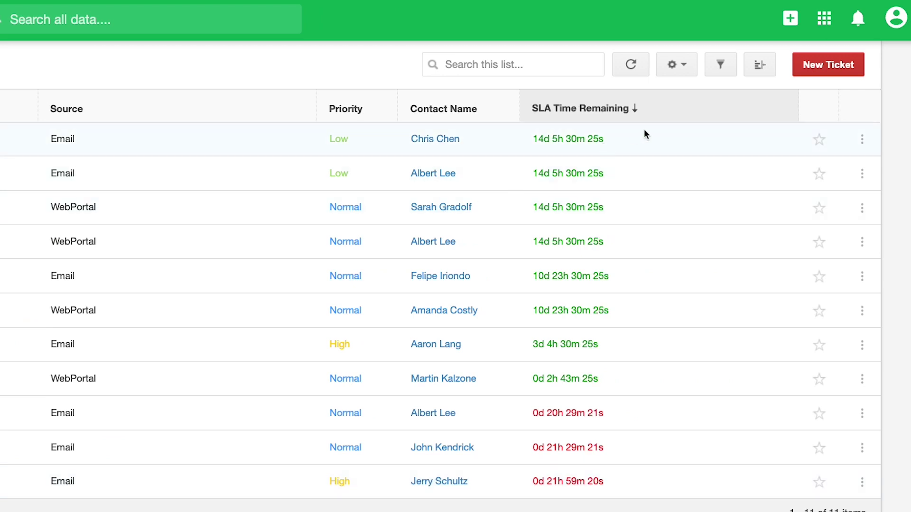
click(643, 117)
click(646, 116)
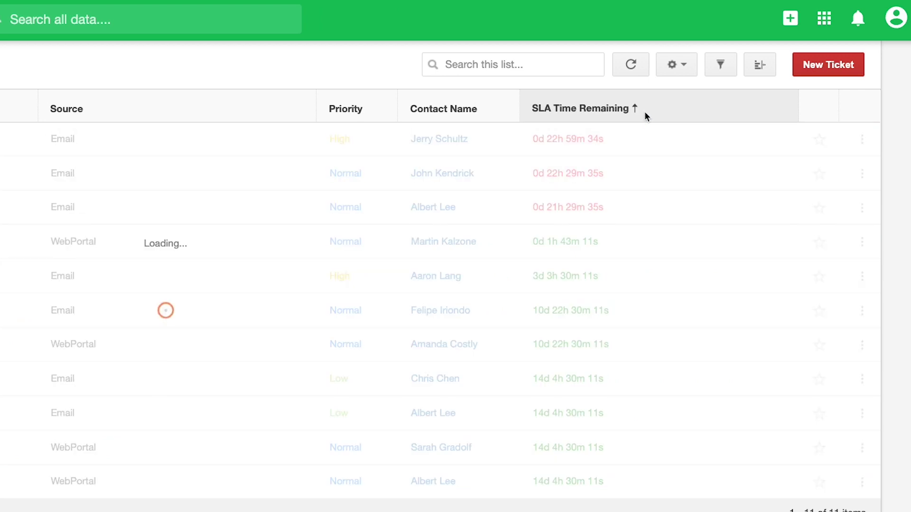
click(679, 77)
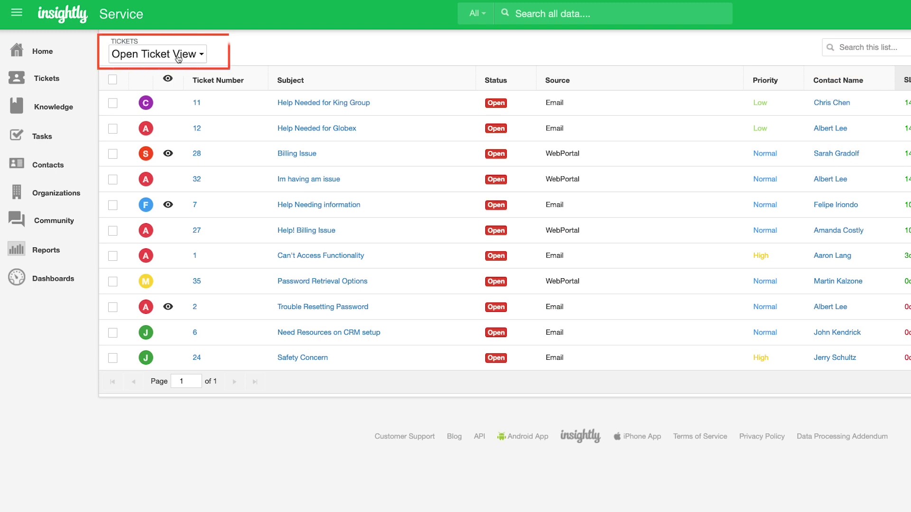
click(179, 59)
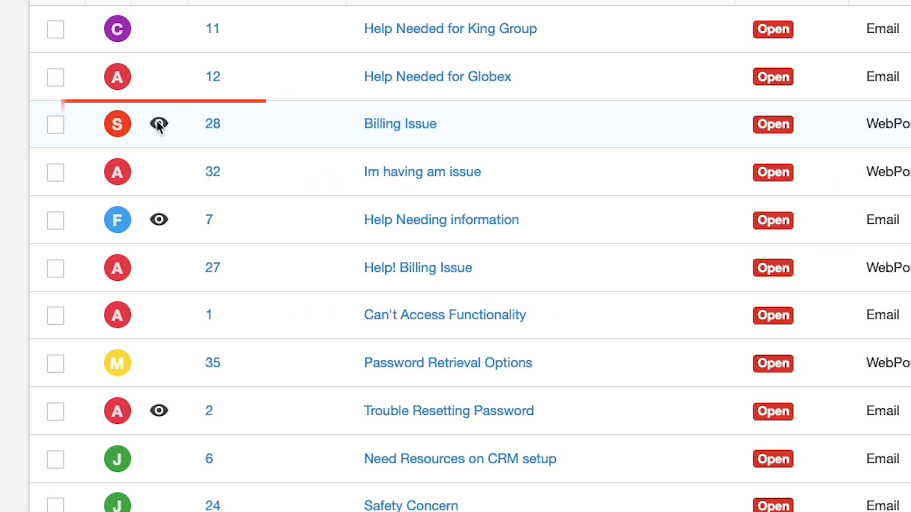
mouse_move(168, 155)
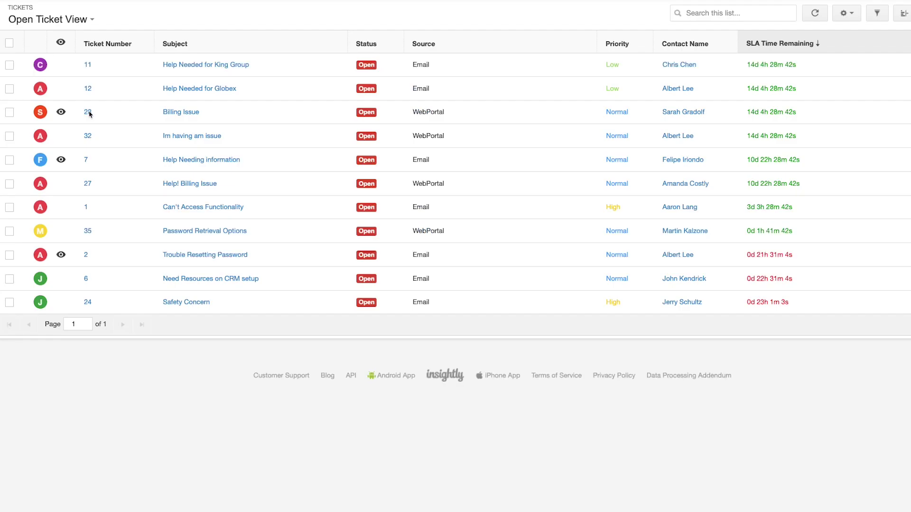
Step: Open ticket 35, Password Retrieval Options, and view its Contact and Organization details
click(88, 113)
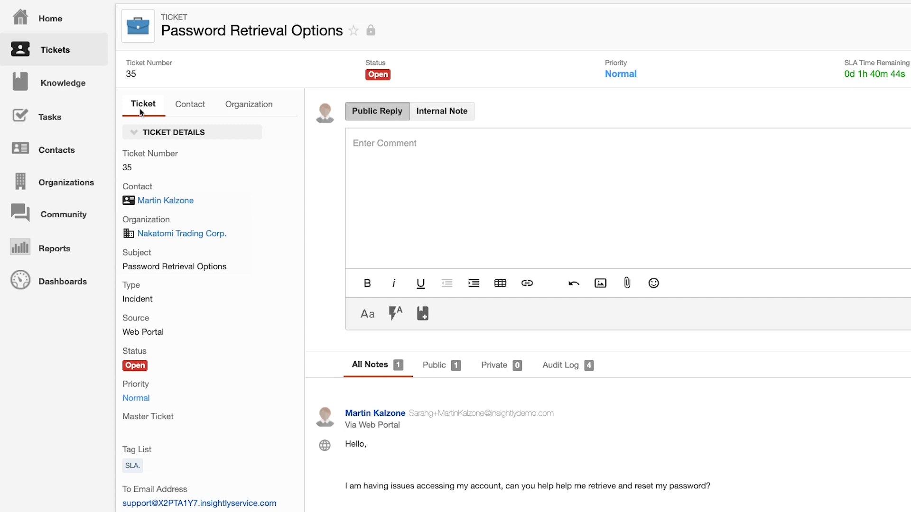
click(189, 105)
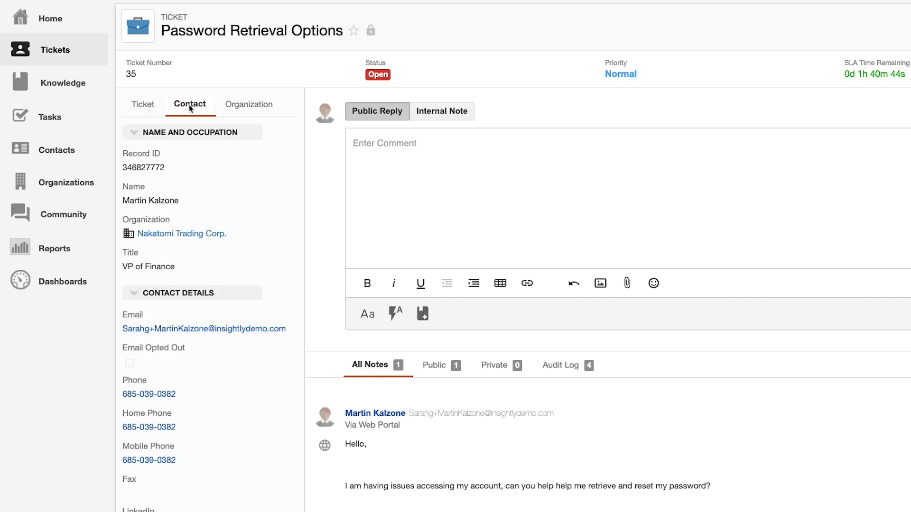
click(248, 103)
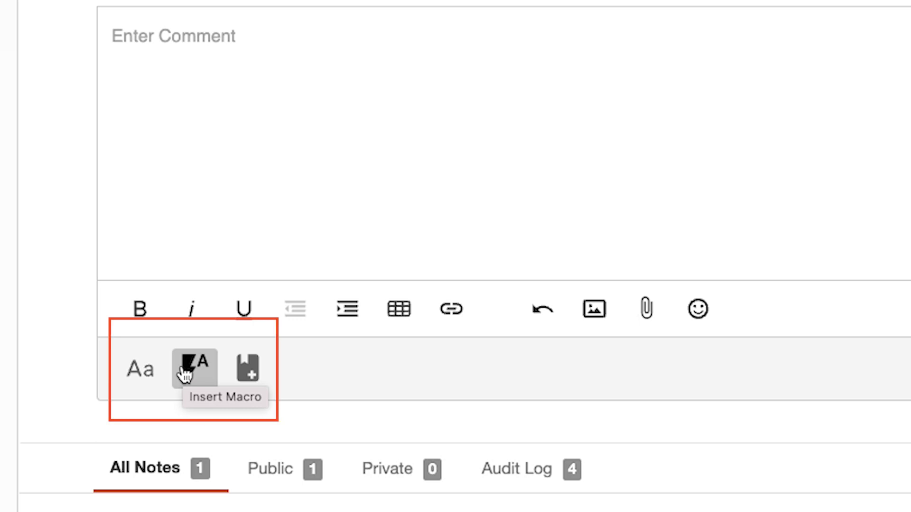
Step: Fill the reply with the Reset Password macro and insert the How to Reset Your Password link
click(185, 372)
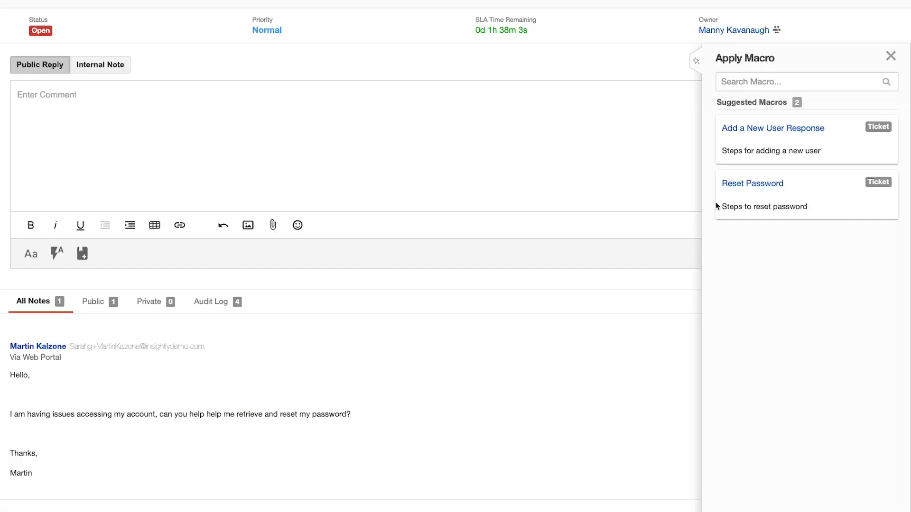
click(726, 183)
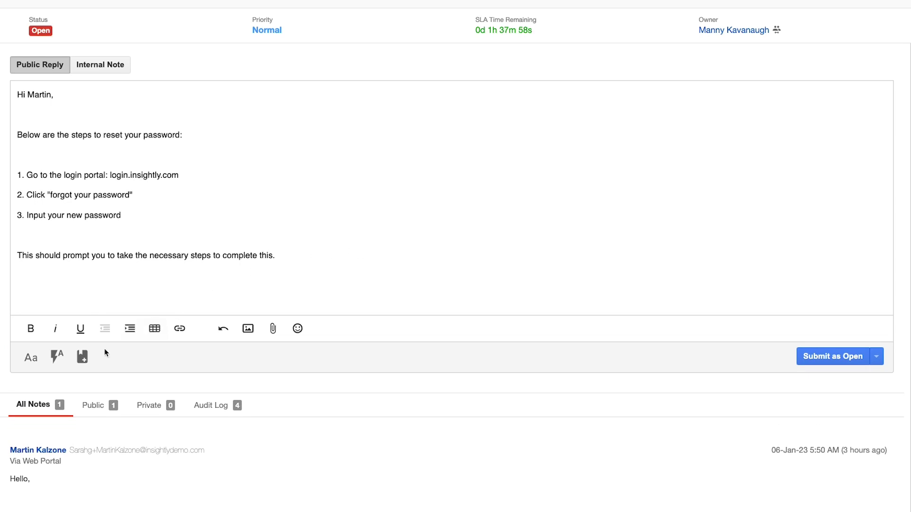
click(82, 357)
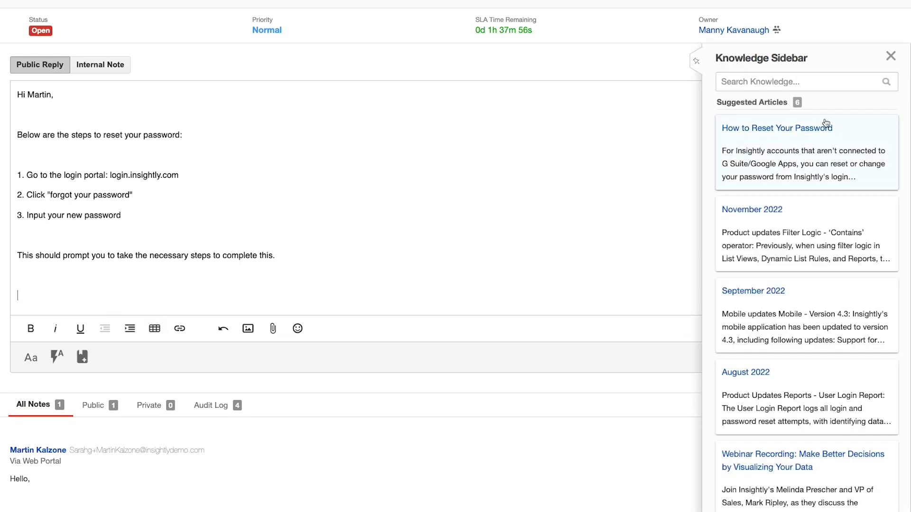
click(784, 132)
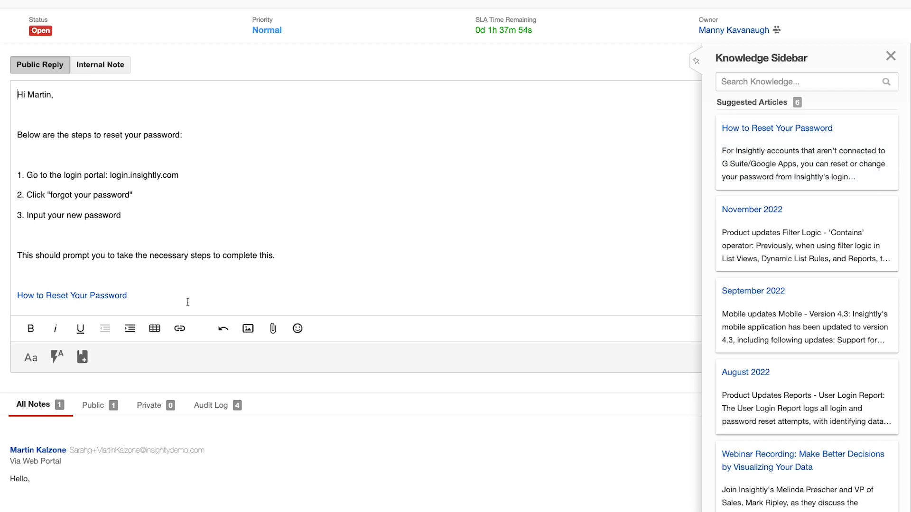
click(239, 288)
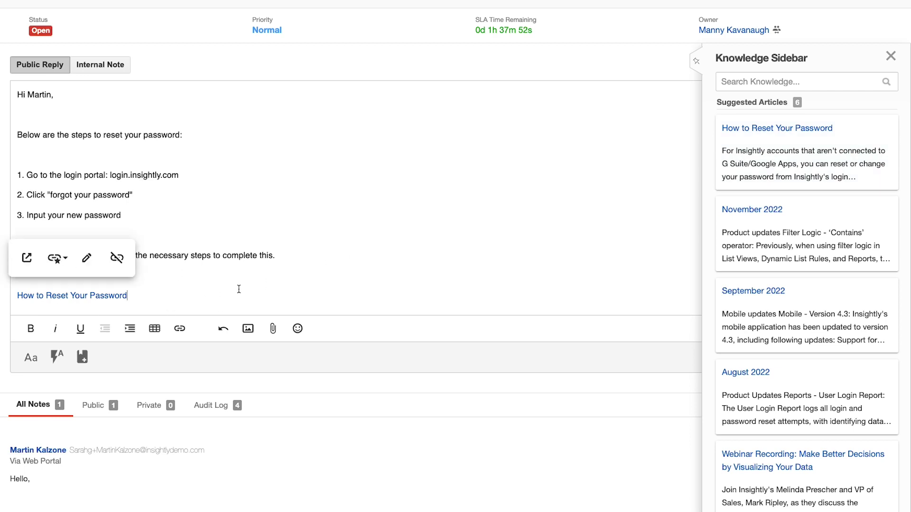
Step: Close the Knowledge panel and submit the public reply, keeping the ticket Open
click(891, 56)
click(834, 356)
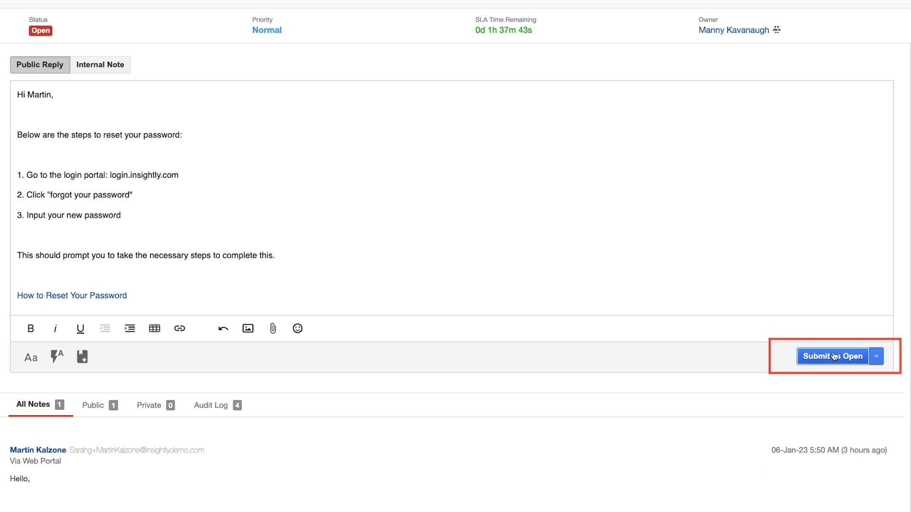
scroll(739, 416, down, 5)
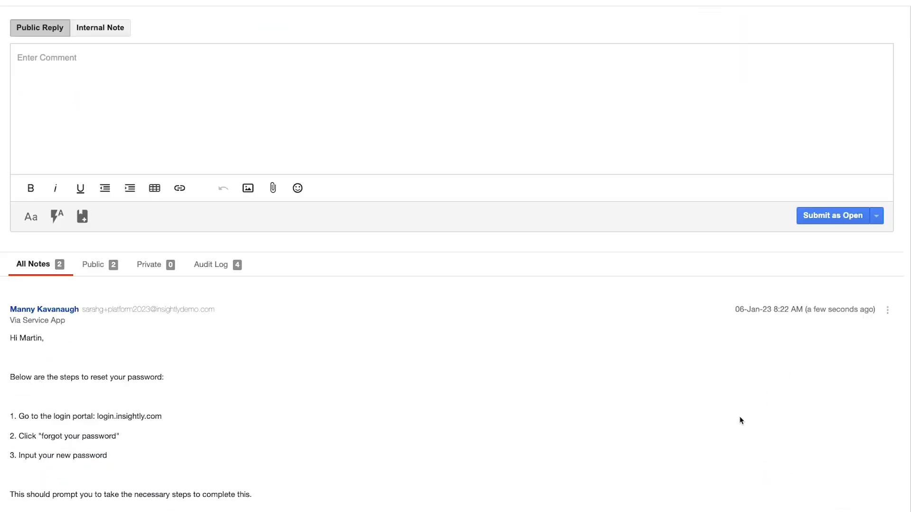
Step: Post an internal note @-mentioning a teammate, then open the ticket's Actions menu
scroll(739, 416, up, 3)
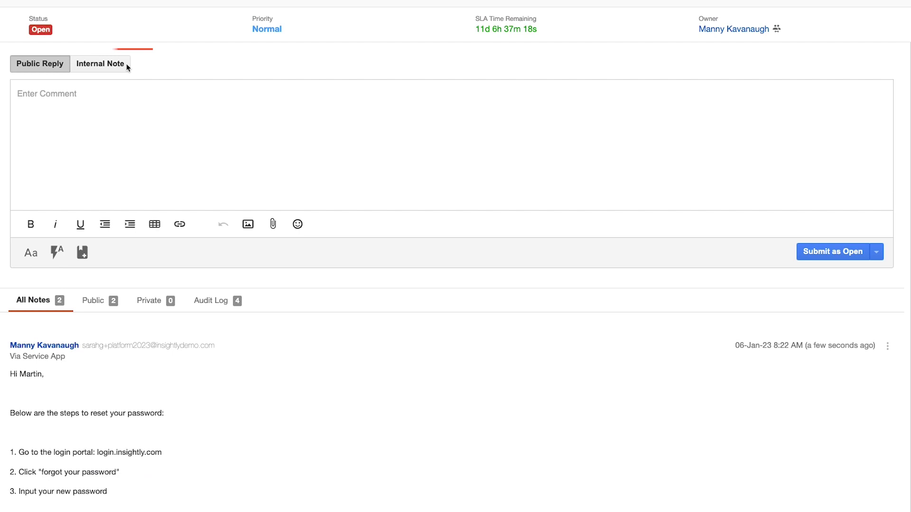
click(112, 67)
click(107, 106)
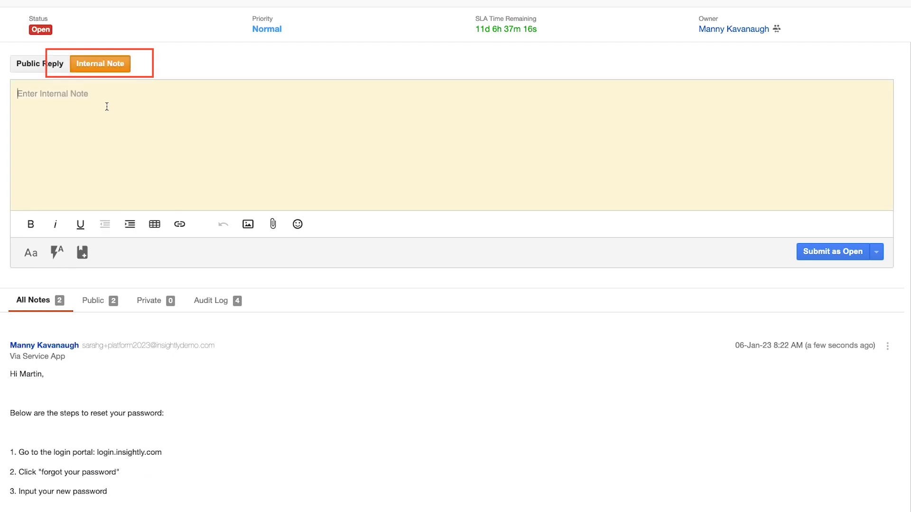
text(@)
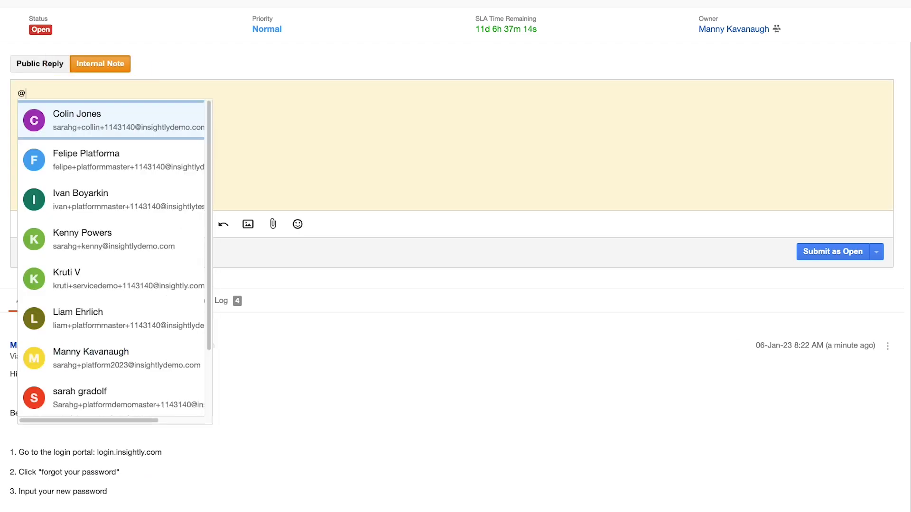
key(Down)
key(Down)
key(Return)
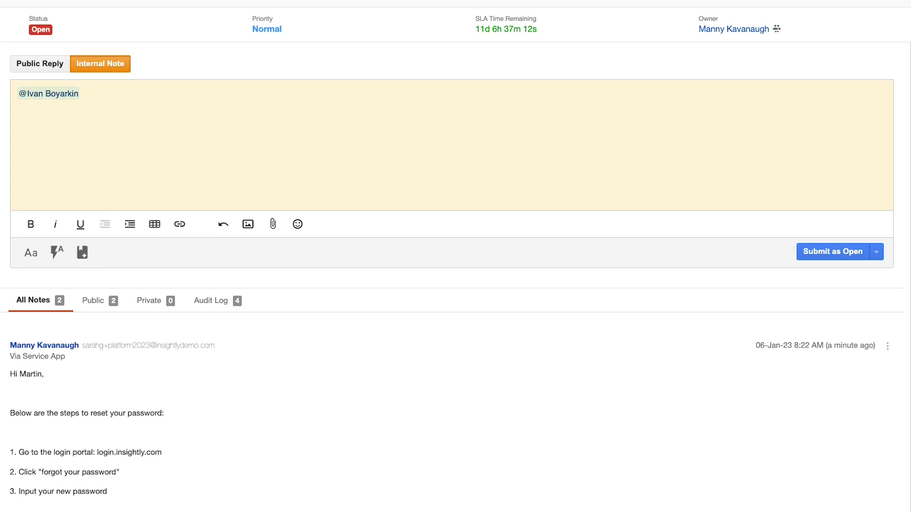
click(830, 253)
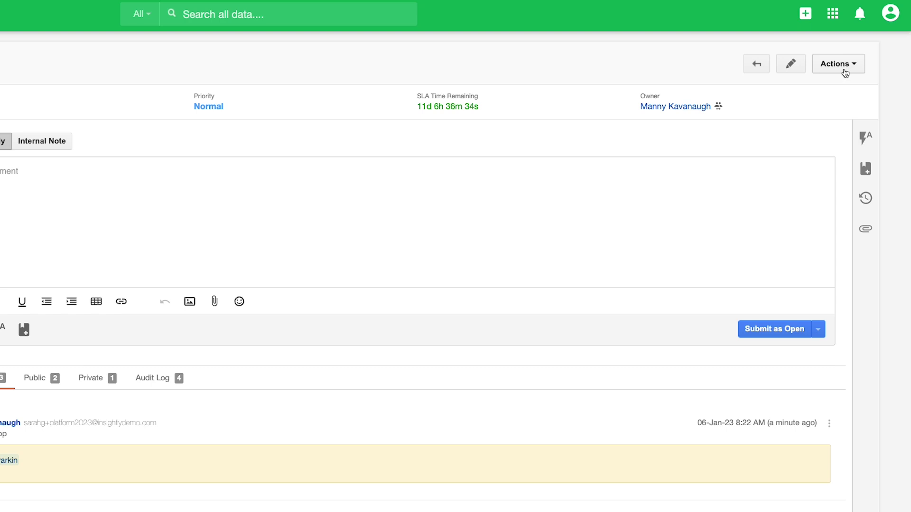
click(896, 4)
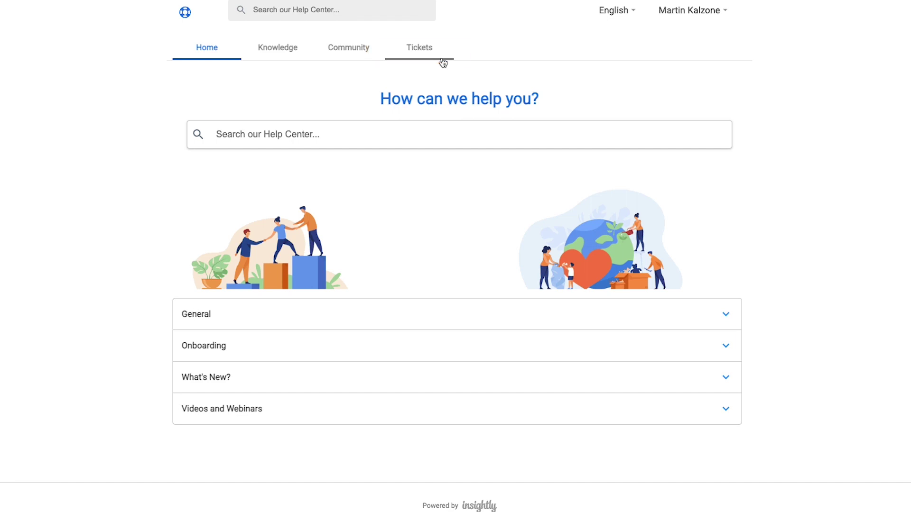
Step: View the portal's Tickets list and New Ticket form, then open Getting Started with CRM
click(419, 49)
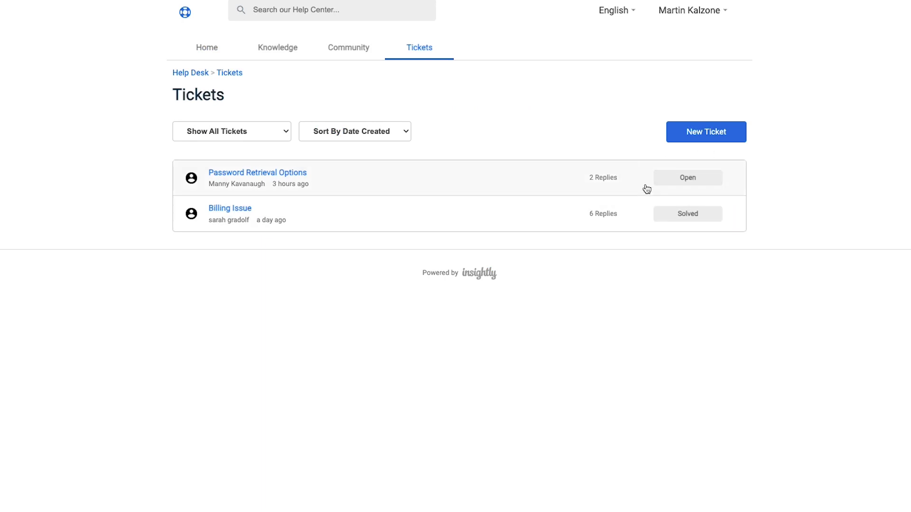
click(706, 132)
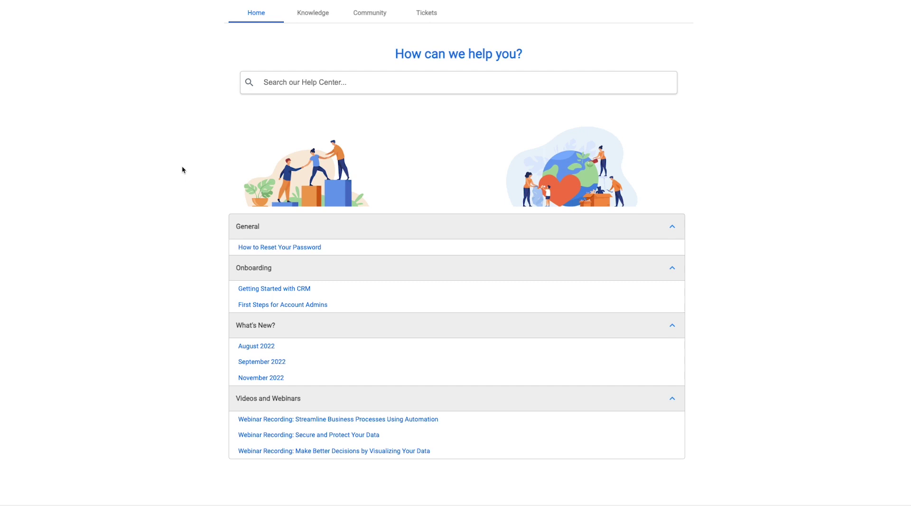
click(266, 296)
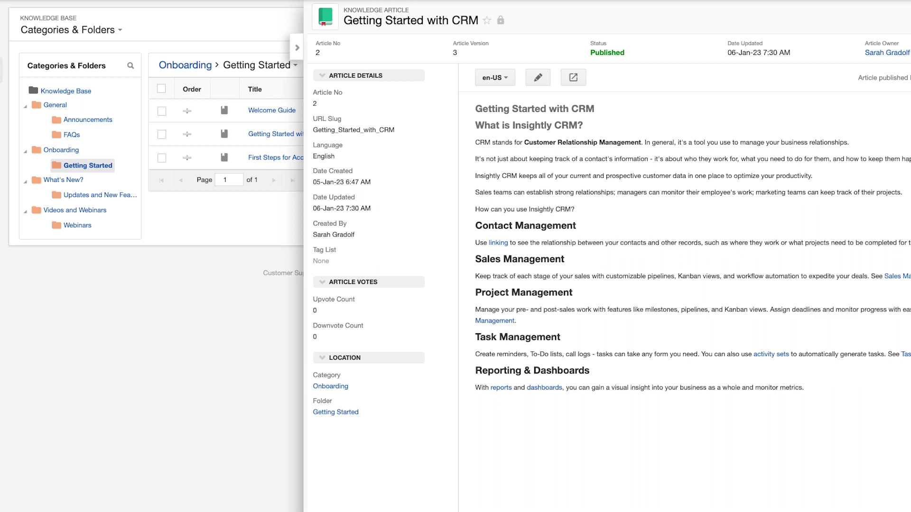
Step: Edit the Getting Started with CRM article and show the More Rich formatting tools
click(539, 78)
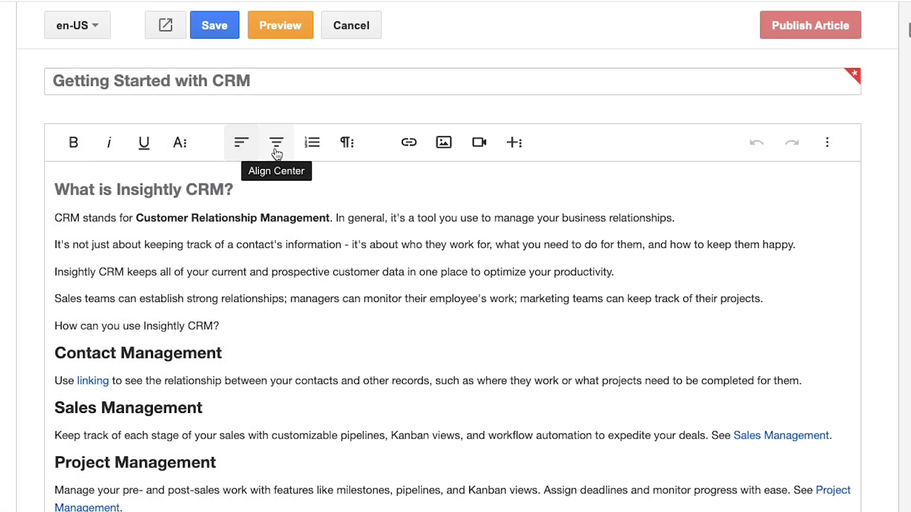
click(514, 146)
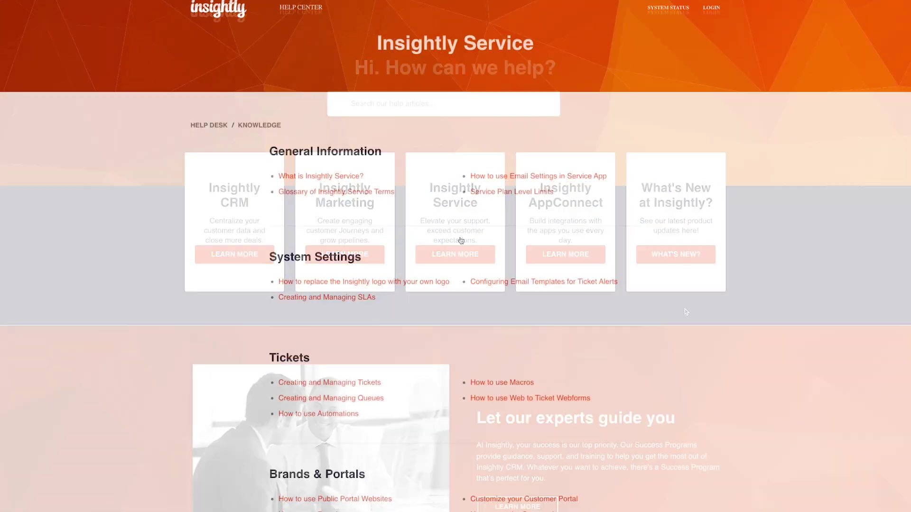
Step: Scroll through the Insightly Service help centre's What is Insightly Service? article
scroll(460, 239, down, 3)
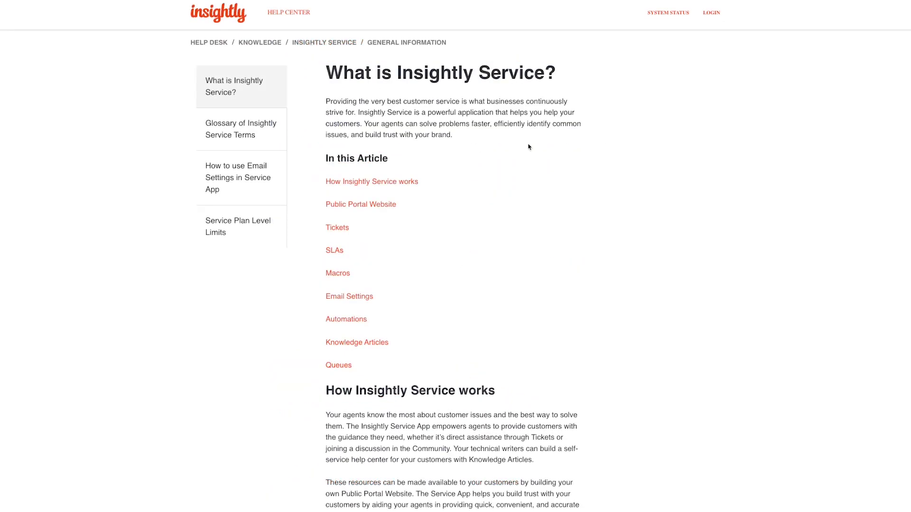
scroll(614, 177, down, 4)
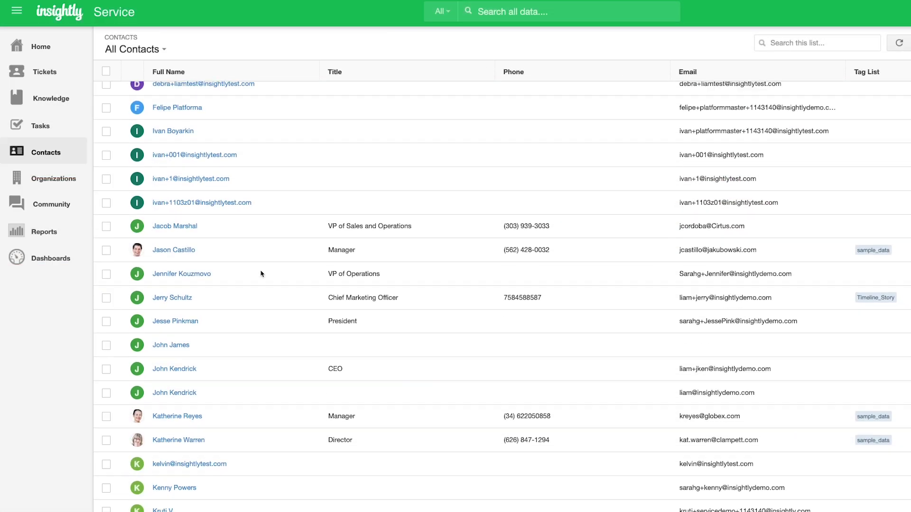
Step: Open a customer's contact, then Nakatomi Trading Corp.'s Related tab with its opportunity, project and tickets
scroll(260, 271, down, 4)
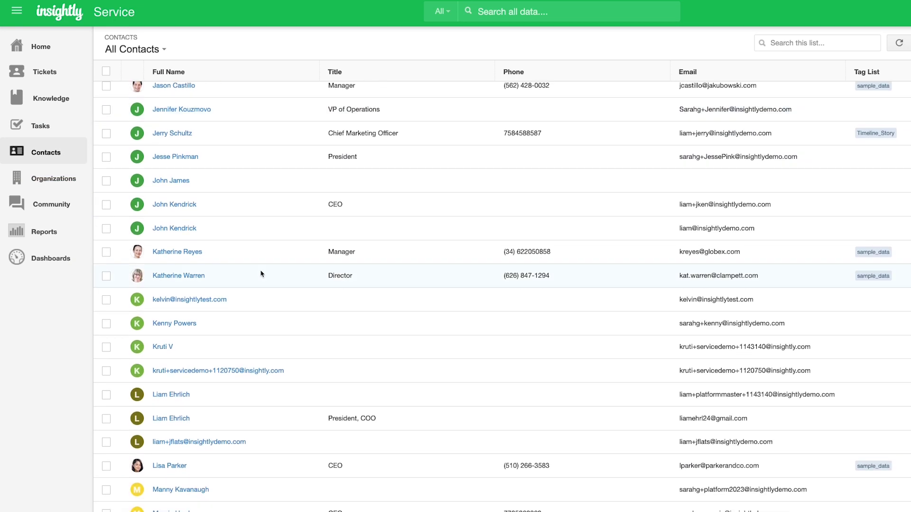
scroll(260, 273, down, 3)
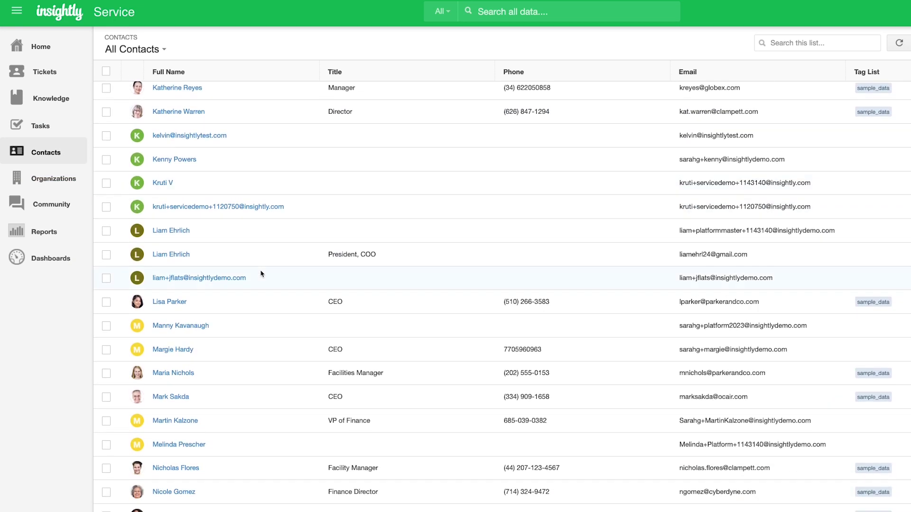
click(165, 421)
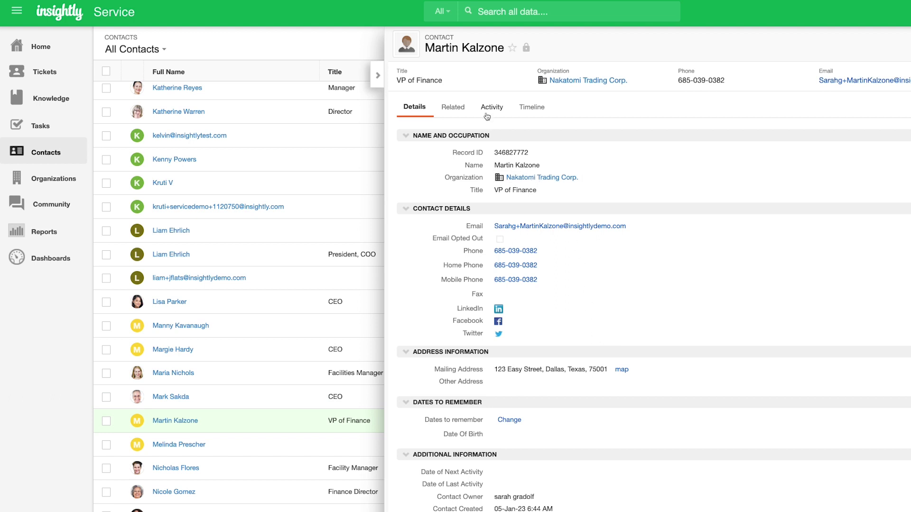
click(593, 80)
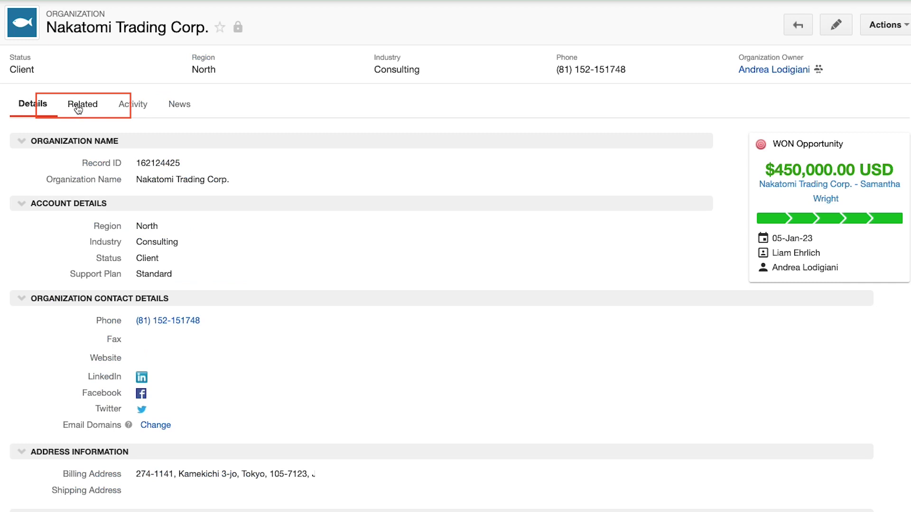
click(80, 106)
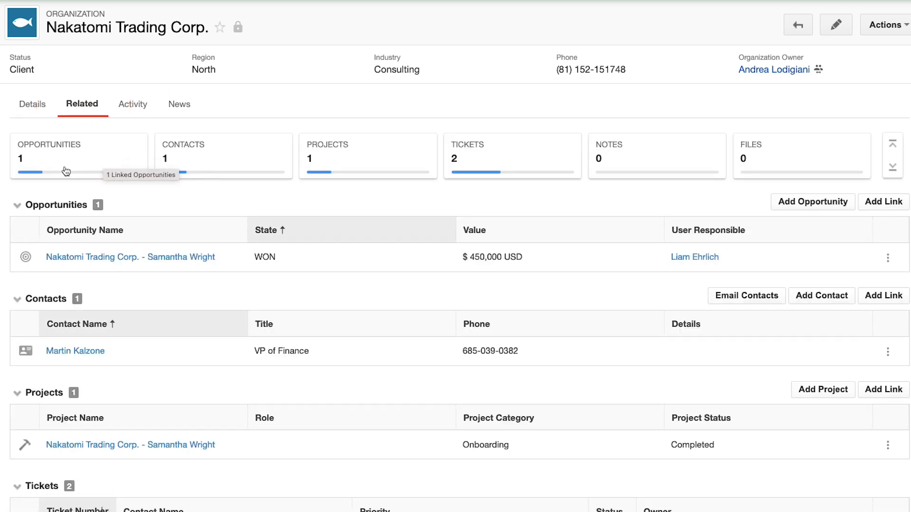
scroll(237, 287, down, 3)
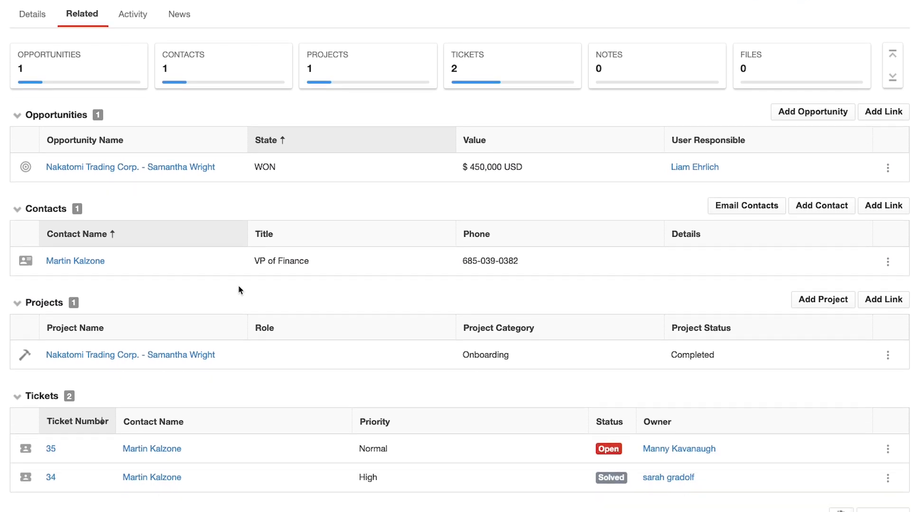